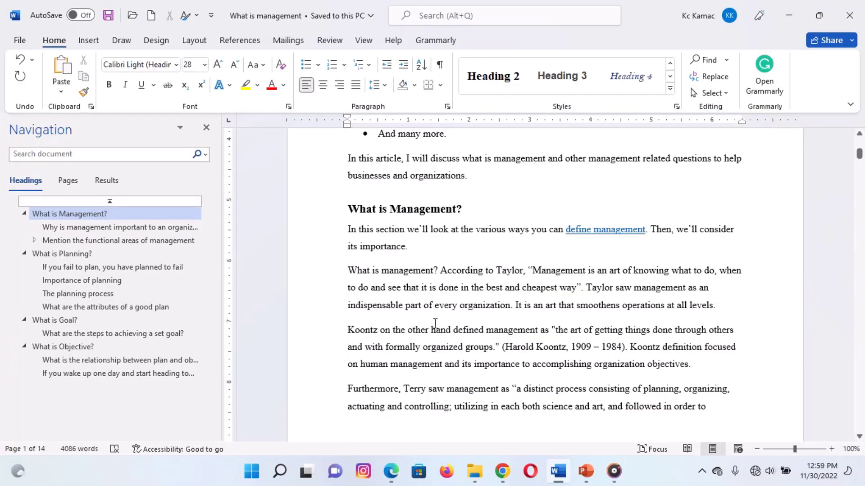
- Preview the Insert tab's drop cap choices without applying any
{"action": "left_click", "coordinate": [88, 40]}
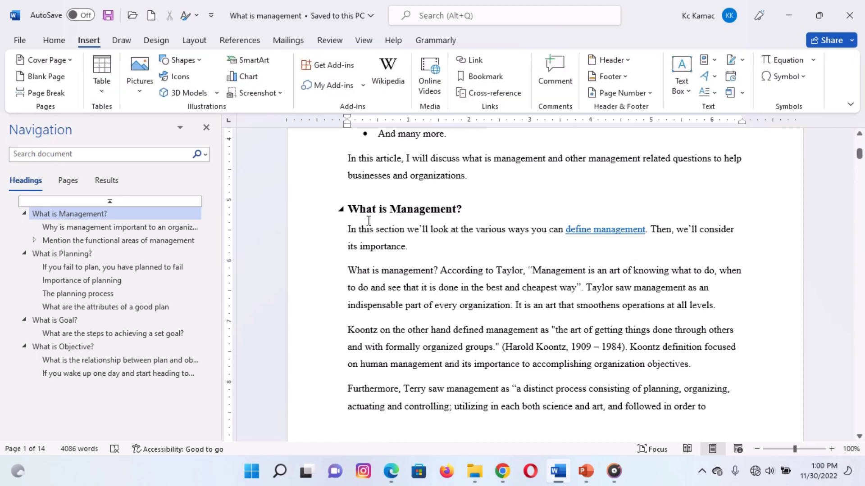
{"action": "left_click", "coordinate": [714, 94]}
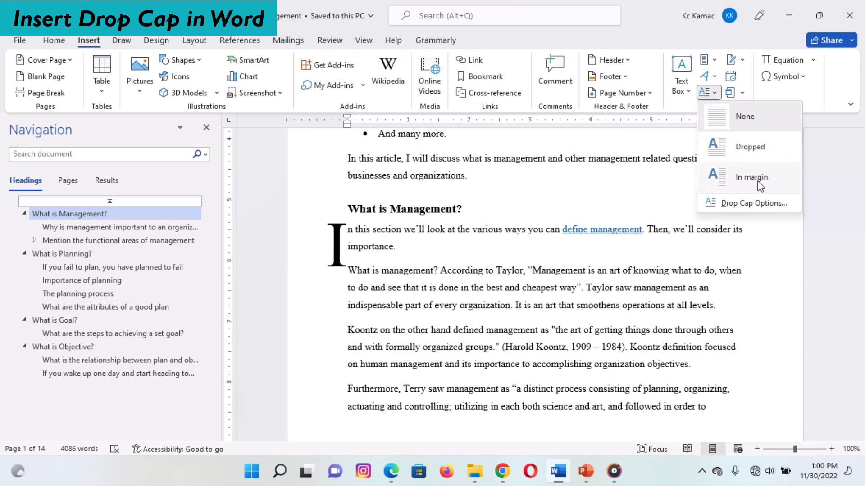
{"action": "left_click", "coordinate": [495, 336]}
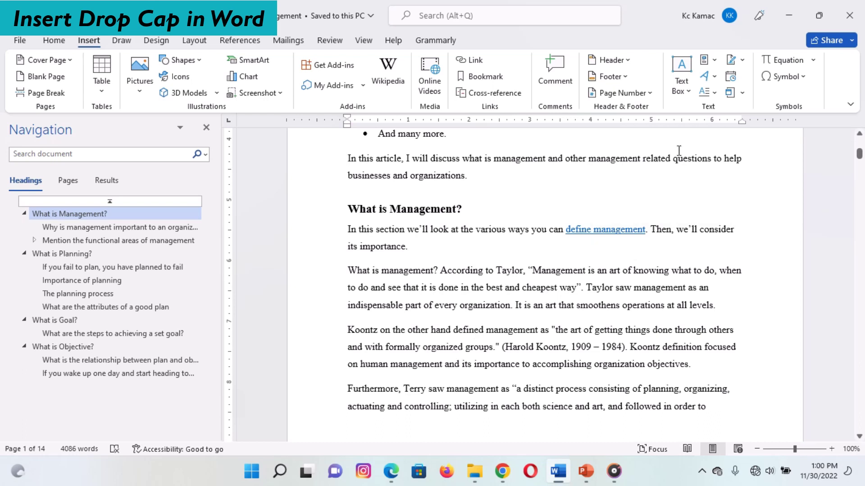
{"action": "left_click", "coordinate": [715, 94]}
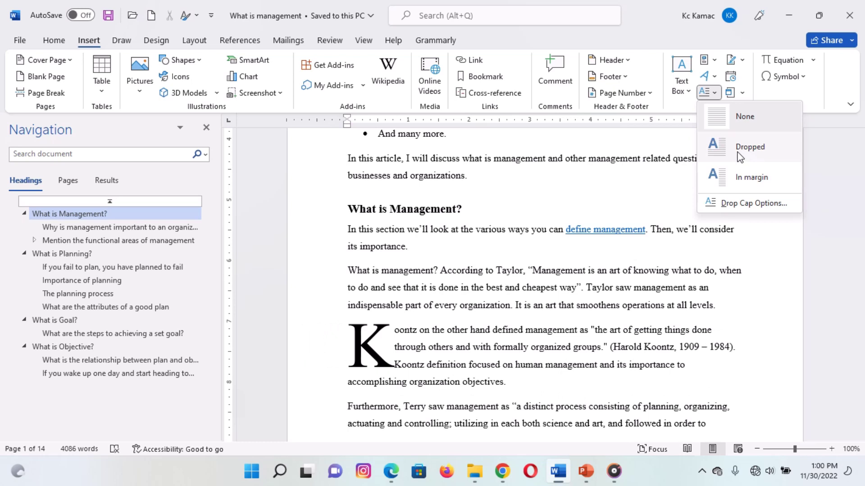
{"action": "left_click", "coordinate": [720, 307]}
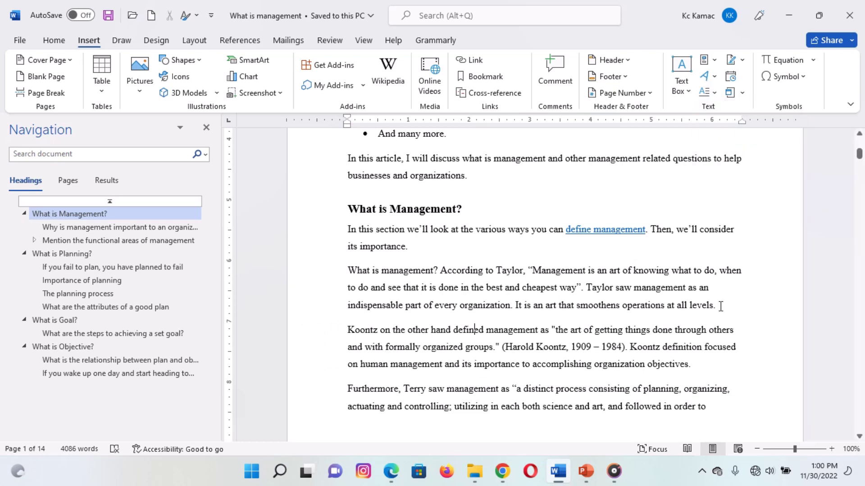
{"action": "left_click", "coordinate": [56, 42]}
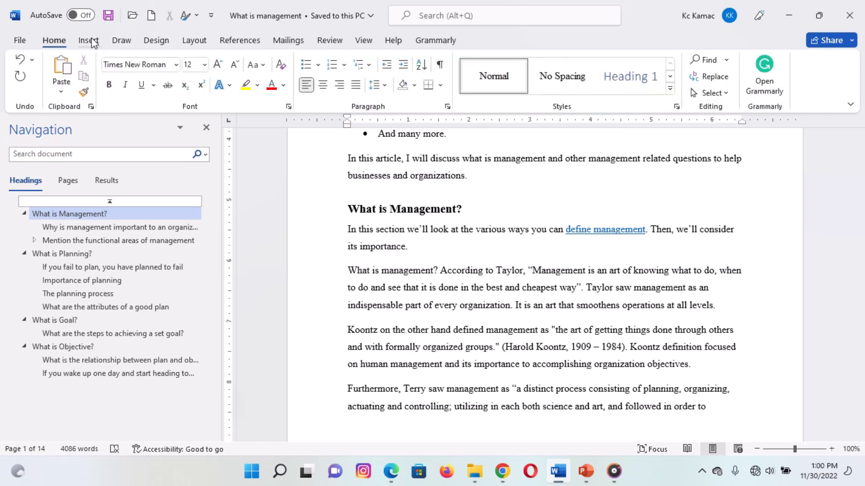
{"action": "left_click", "coordinate": [89, 41]}
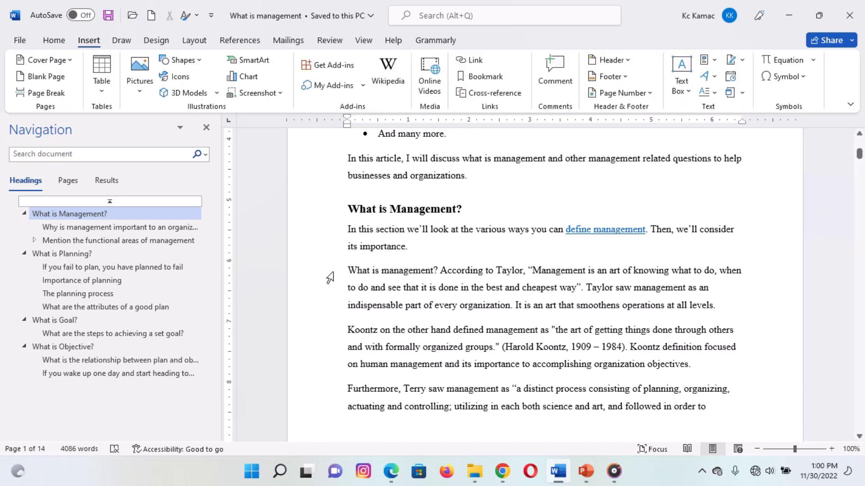
- Give the Taylor paragraph a dropped W, trying In margin before settling on Dropped
{"action": "left_click_drag", "start_coordinate": [330, 277], "coordinate": [333, 305]}
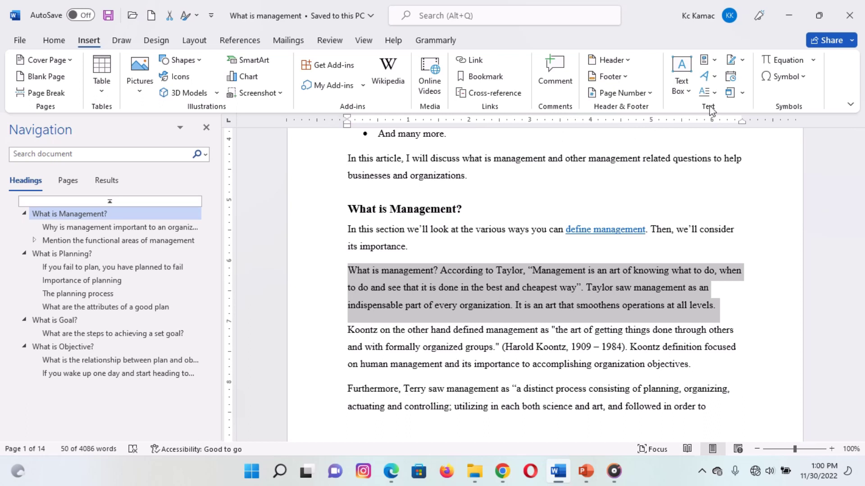
{"action": "left_click", "coordinate": [715, 93]}
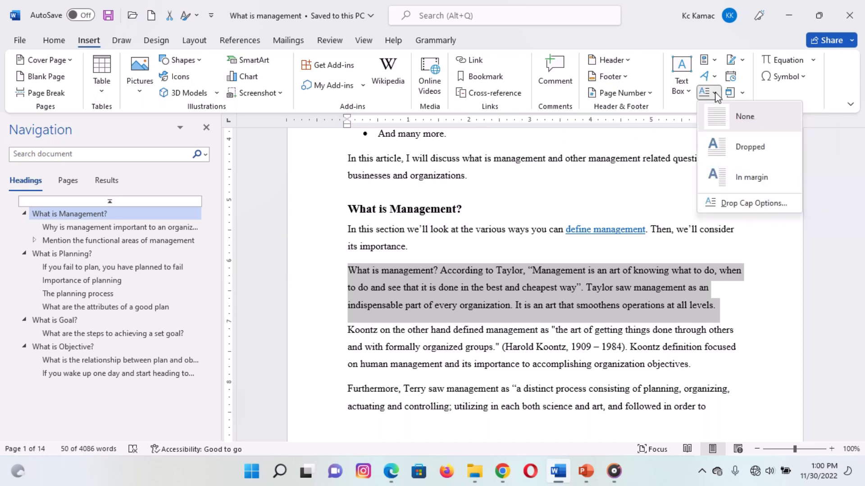
{"action": "left_click", "coordinate": [751, 147]}
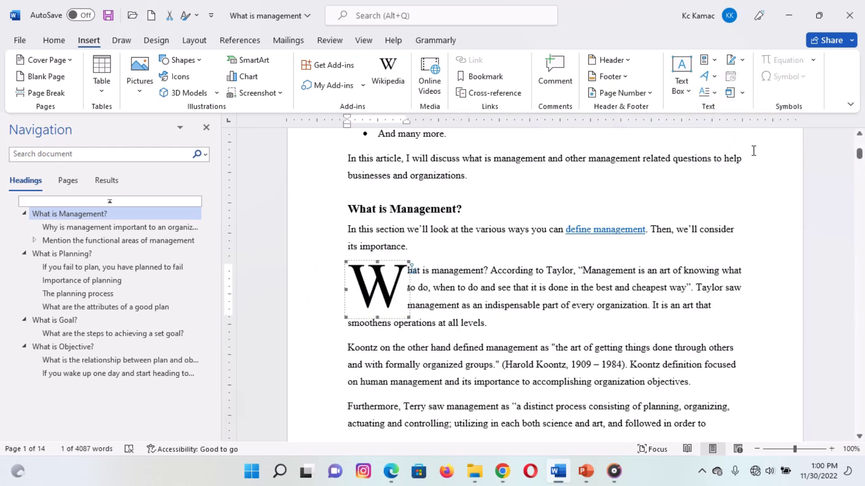
{"action": "left_click", "coordinate": [713, 95]}
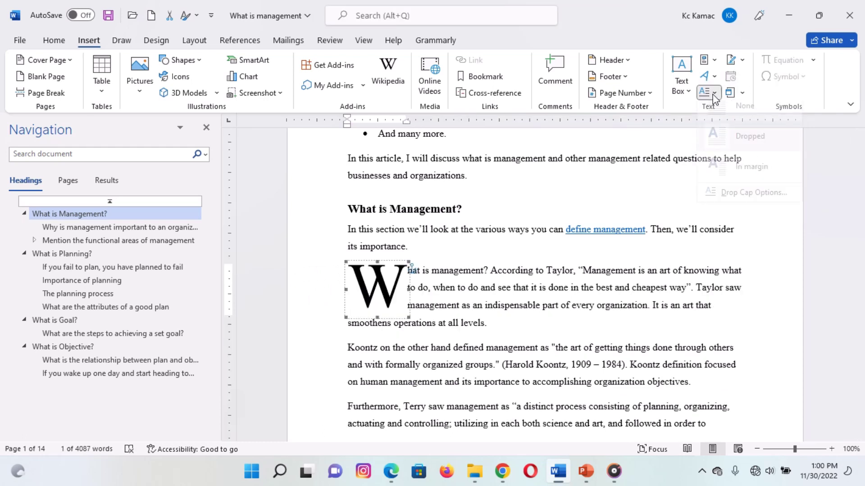
{"action": "left_click", "coordinate": [737, 175]}
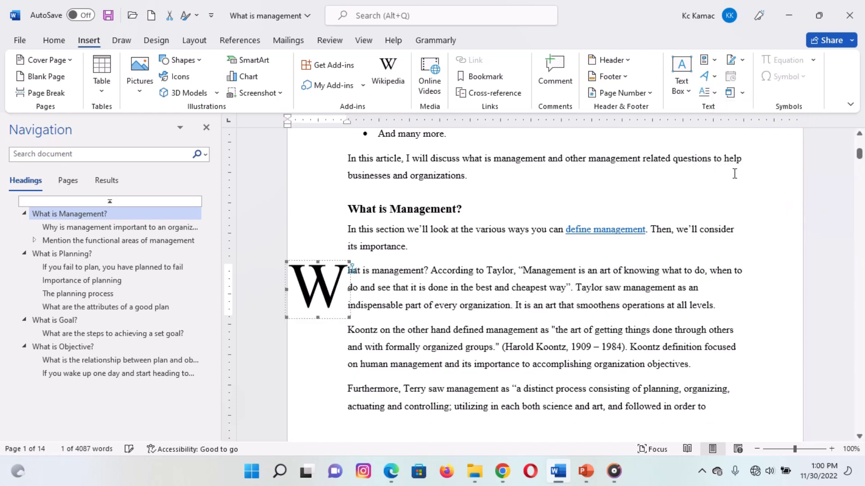
{"action": "left_click", "coordinate": [714, 94]}
{"action": "left_click", "coordinate": [730, 152]}
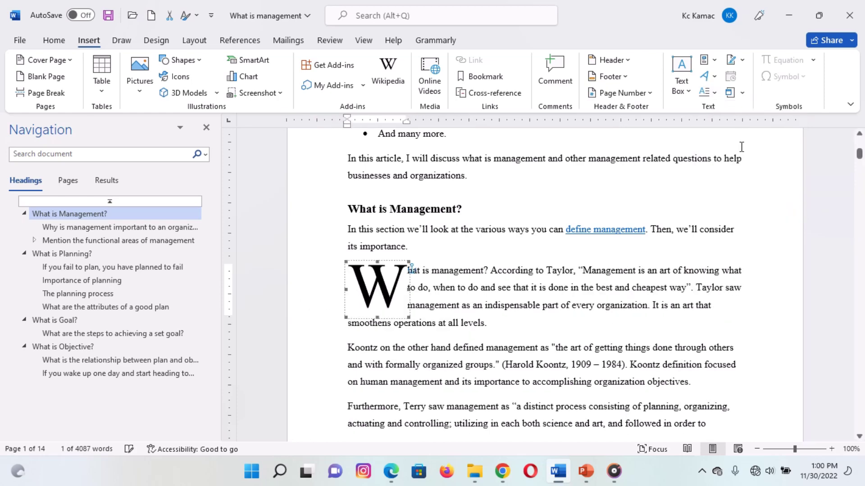
{"action": "left_click", "coordinate": [557, 315]}
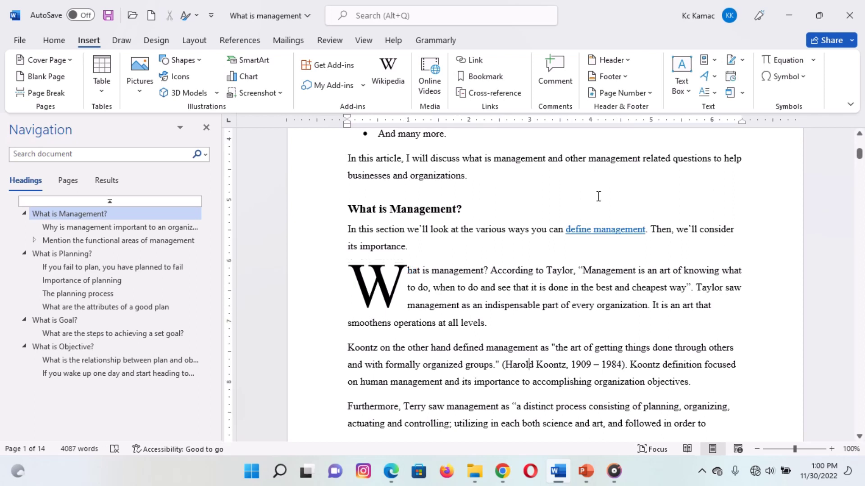
- Put a K drop cap in the margin beside the Koontz paragraph
{"action": "left_click", "coordinate": [709, 93]}
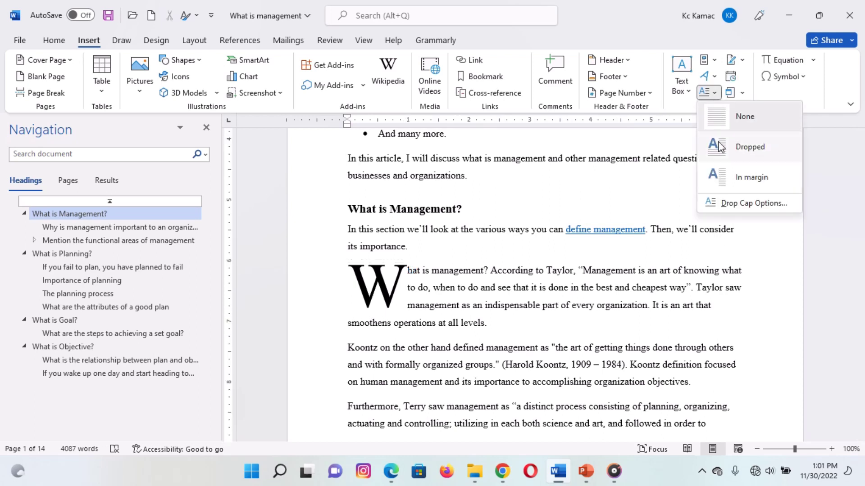
{"action": "left_click", "coordinate": [719, 180]}
{"action": "left_click", "coordinate": [749, 347]}
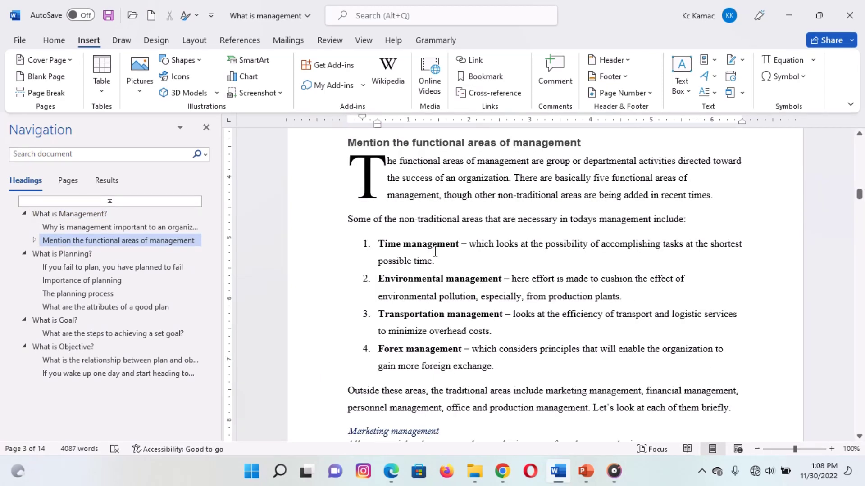
- Set an In margin O drop cap on the 'Outside these areas' paragraph
{"action": "left_click", "coordinate": [368, 394]}
{"action": "left_click", "coordinate": [713, 95]}
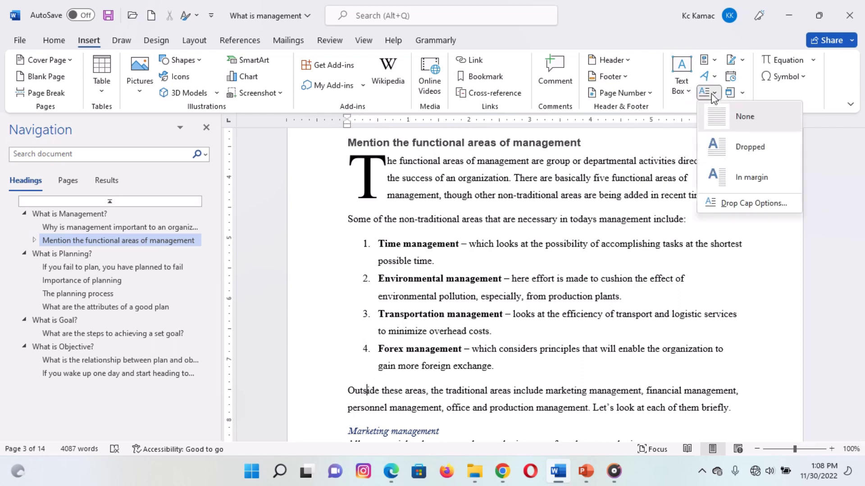
{"action": "left_click", "coordinate": [719, 176]}
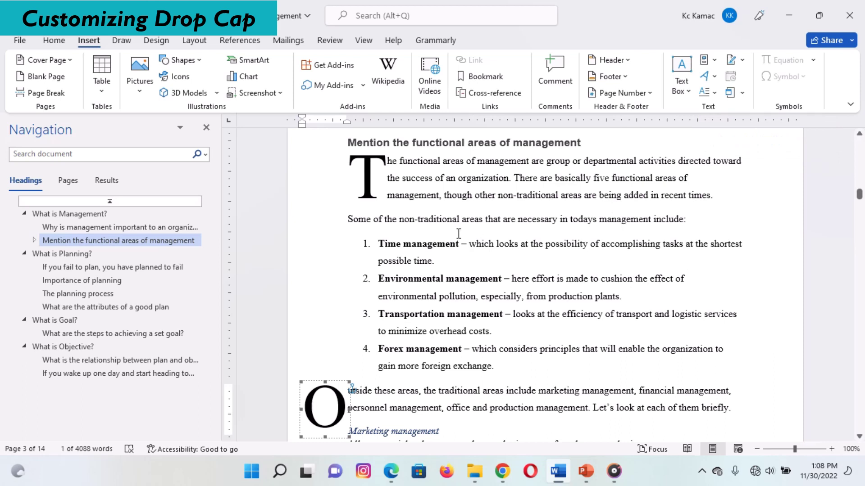
- Give the 'Some of the non-traditional areas' paragraph a dropped S
{"action": "left_click", "coordinate": [405, 221]}
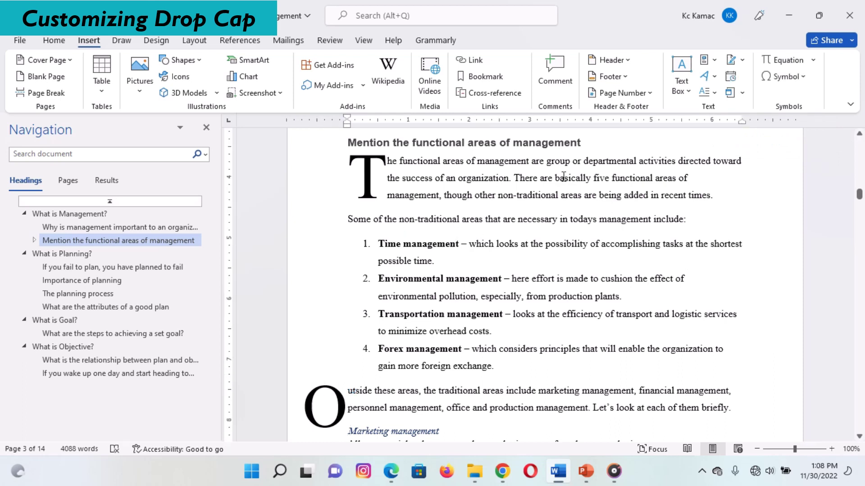
{"action": "left_click", "coordinate": [715, 94]}
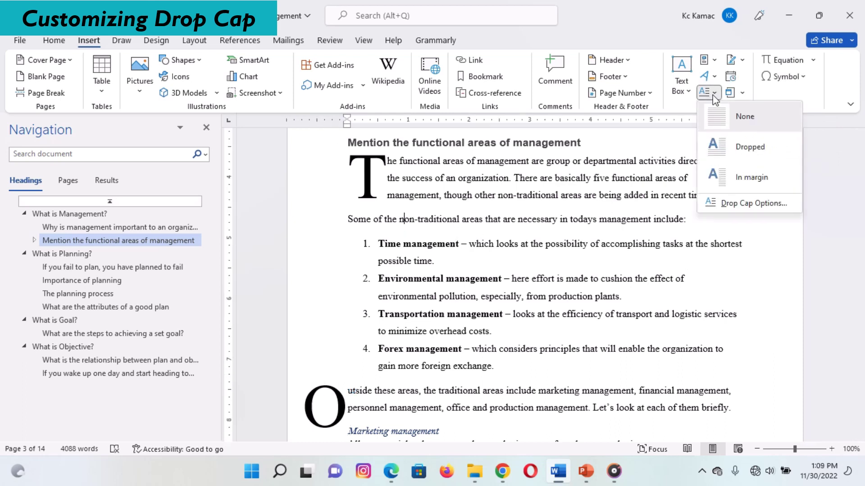
{"action": "left_click", "coordinate": [731, 148]}
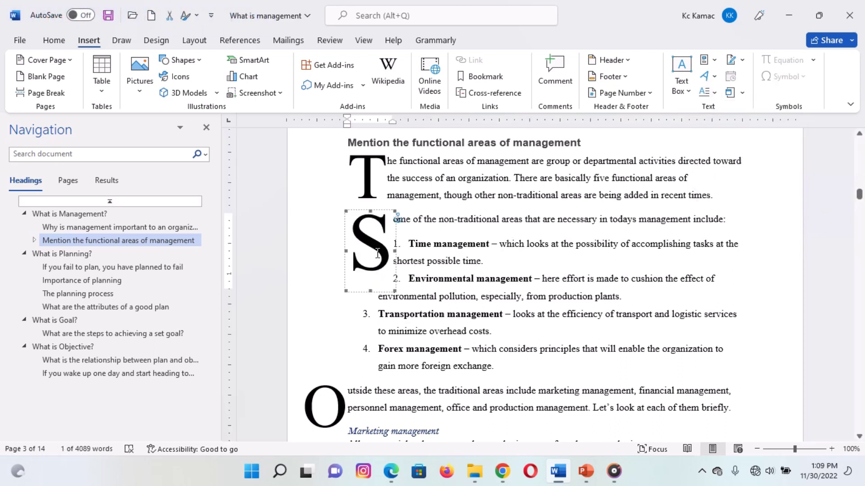
{"action": "left_click", "coordinate": [524, 239]}
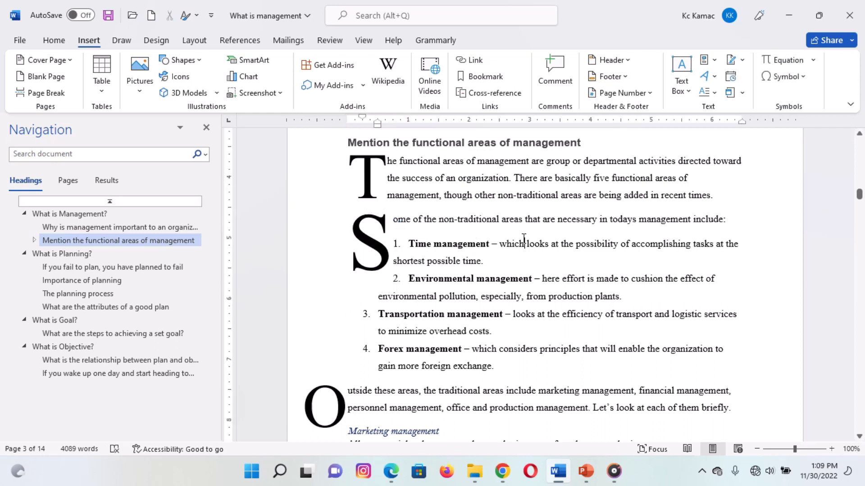
- Bring up the drop cap choices for the first paragraph, which starts with T
{"action": "left_click", "coordinate": [367, 245]}
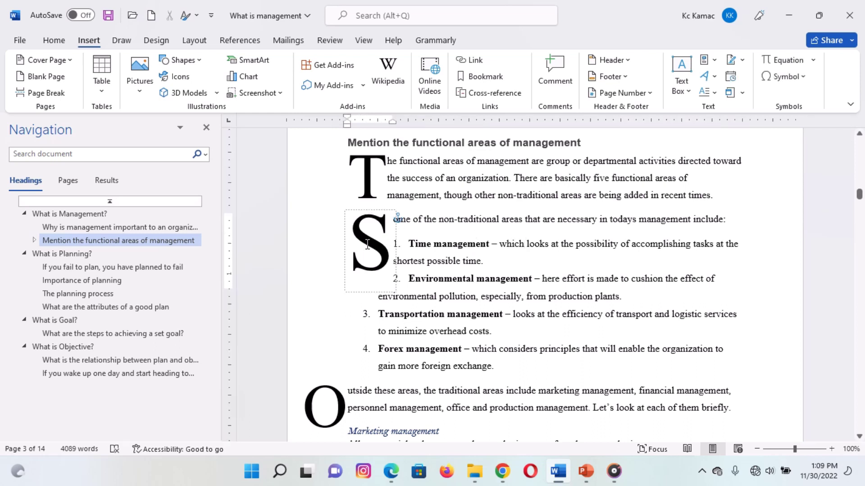
{"action": "left_click", "coordinate": [453, 162]}
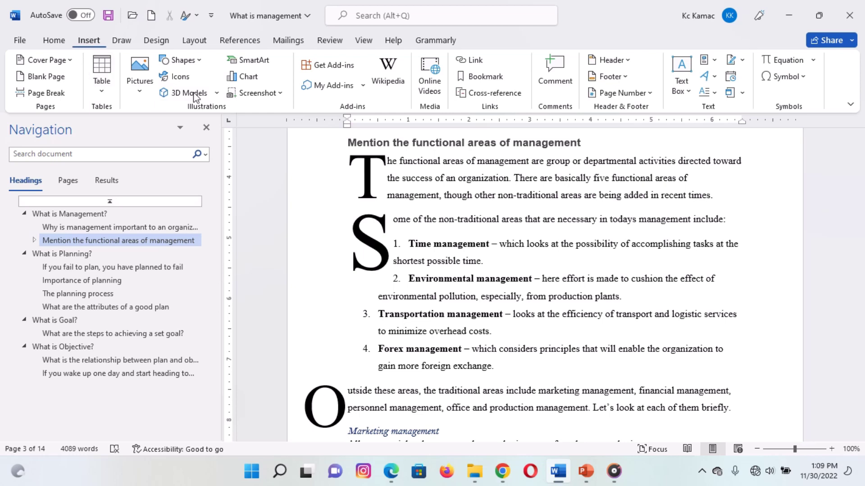
{"action": "left_click", "coordinate": [715, 93]}
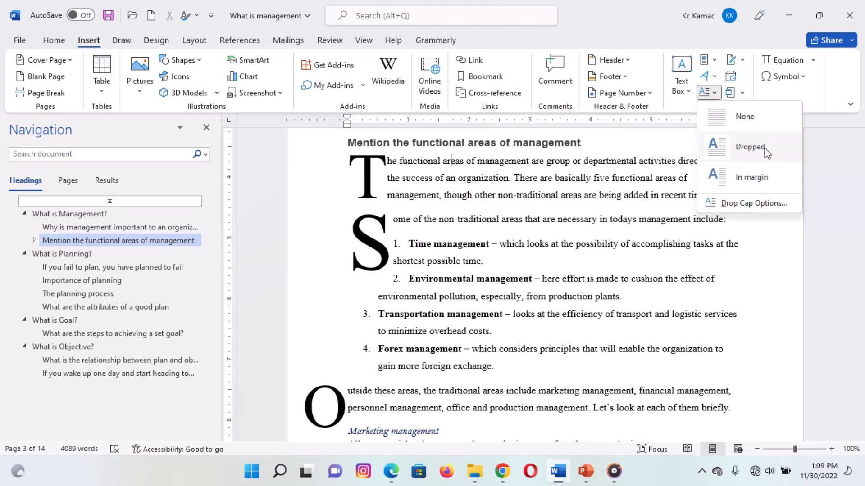
- Make the first paragraph's T drop cap Tahoma and place it in the margin
{"action": "left_click", "coordinate": [758, 206]}
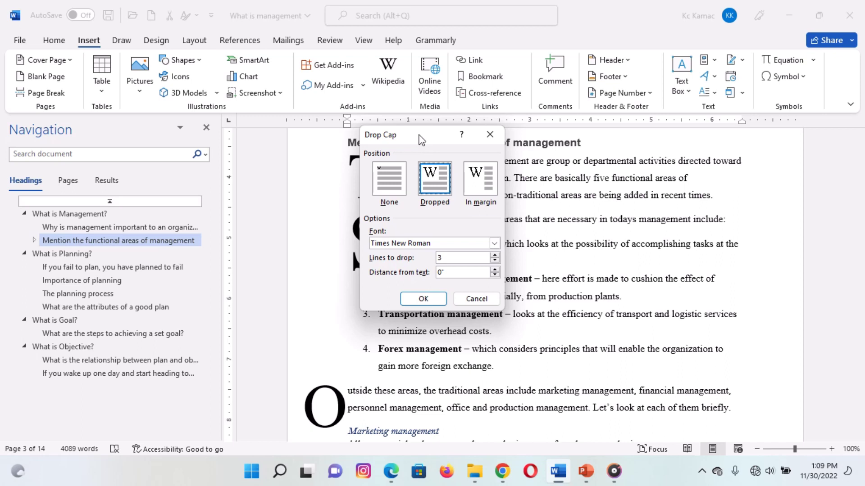
{"action": "left_click_drag", "start_coordinate": [422, 139], "coordinate": [603, 133]}
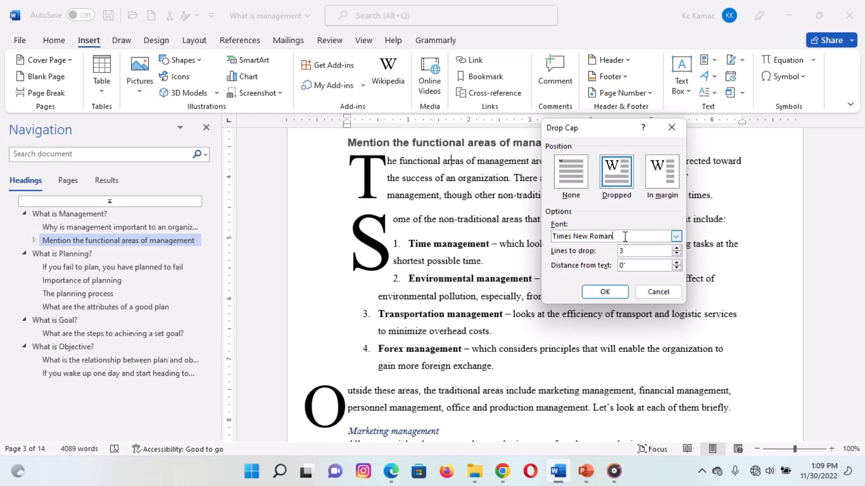
{"action": "left_click", "coordinate": [676, 237]}
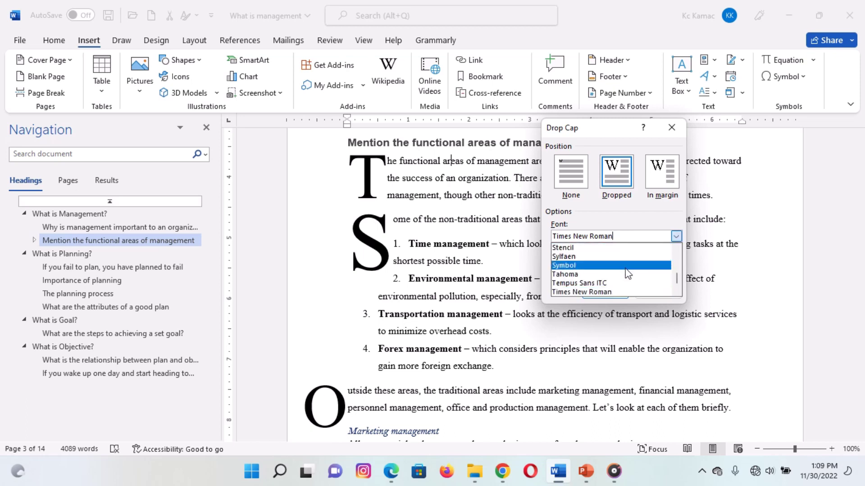
{"action": "left_click", "coordinate": [599, 274]}
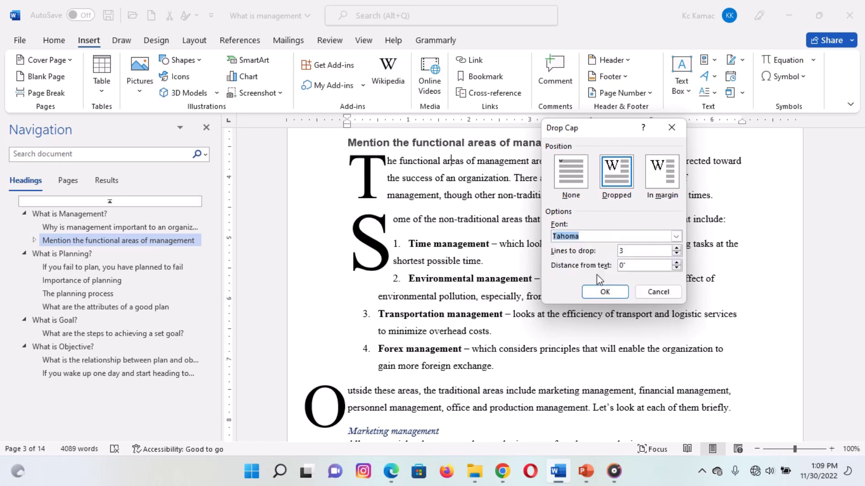
{"action": "left_click", "coordinate": [661, 172]}
{"action": "left_click", "coordinate": [605, 292]}
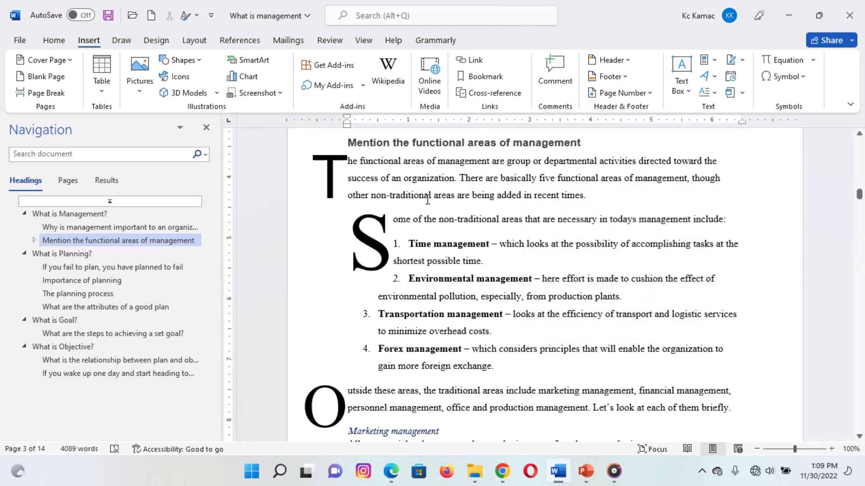
- Set the T drop cap to drop 2 lines at 0.5" from the text
{"action": "left_click", "coordinate": [707, 93]}
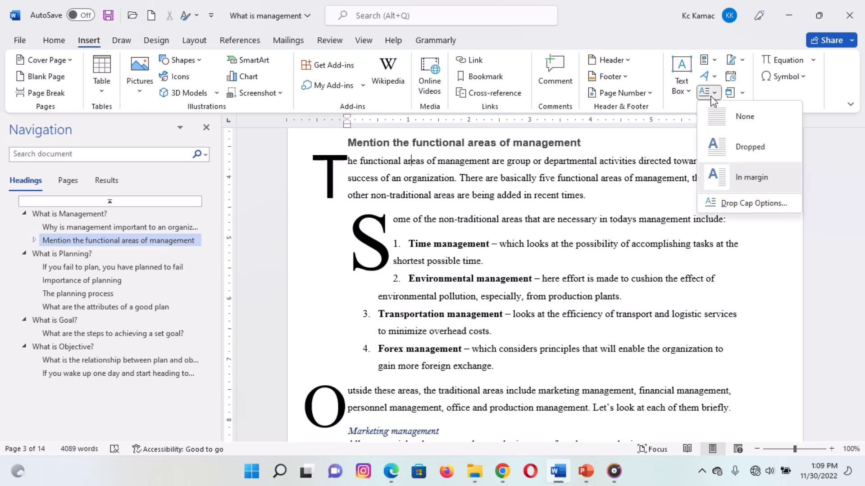
{"action": "left_click", "coordinate": [737, 203]}
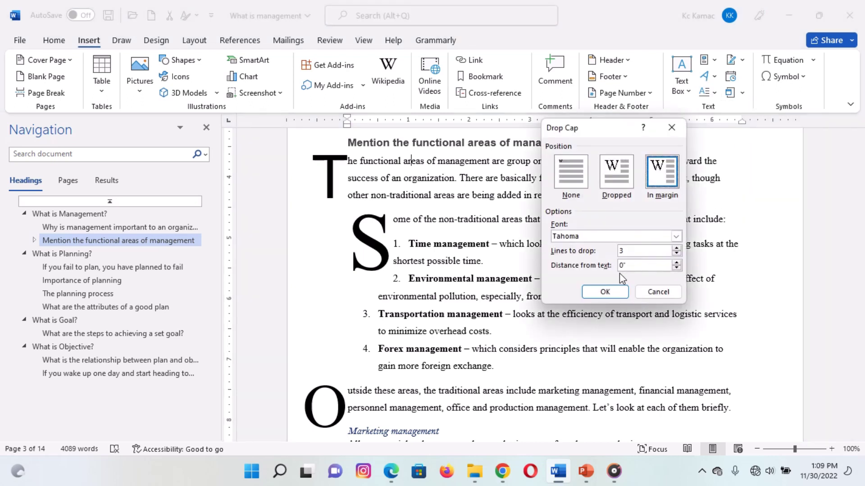
{"action": "left_click", "coordinate": [676, 248]}
{"action": "left_click", "coordinate": [677, 254]}
{"action": "left_click", "coordinate": [676, 254]}
{"action": "left_click", "coordinate": [677, 264]}
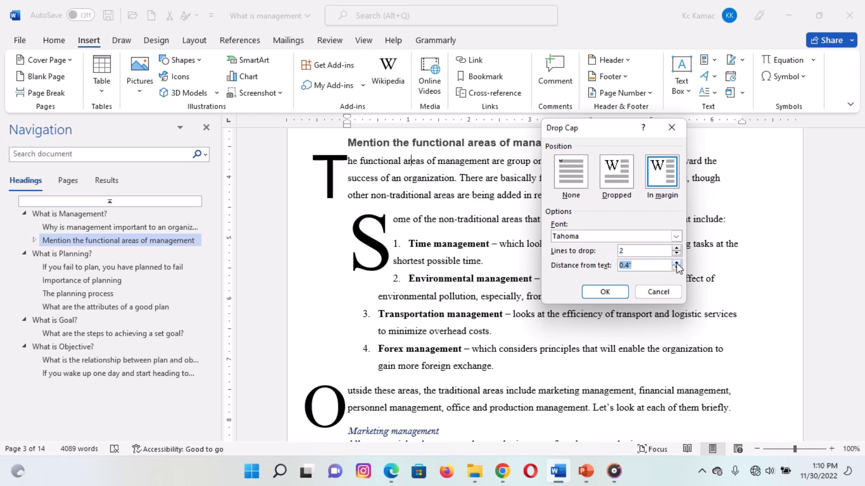
{"action": "left_click", "coordinate": [677, 264]}
{"action": "left_click", "coordinate": [605, 292]}
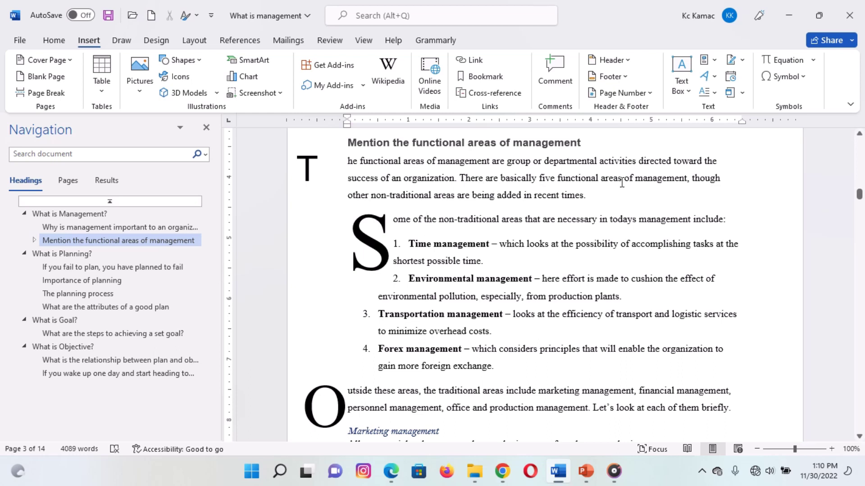
- Remove the S drop cap by setting its position to None
{"action": "left_click", "coordinate": [708, 93]}
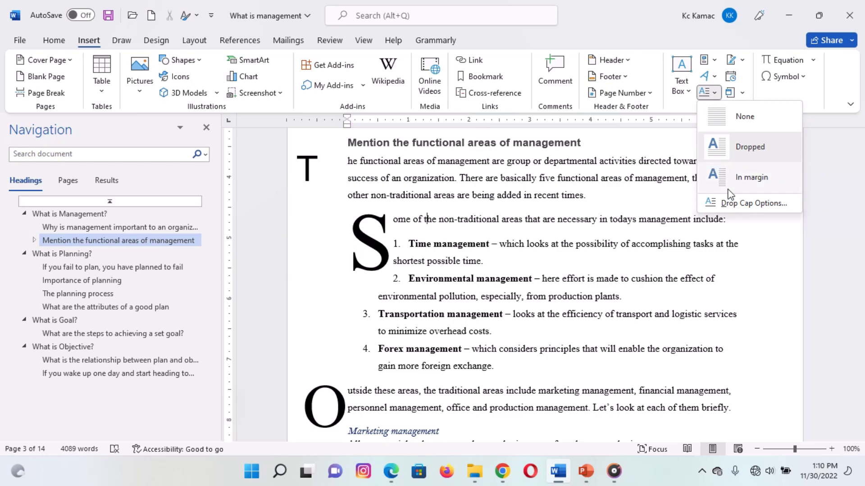
{"action": "left_click", "coordinate": [729, 204]}
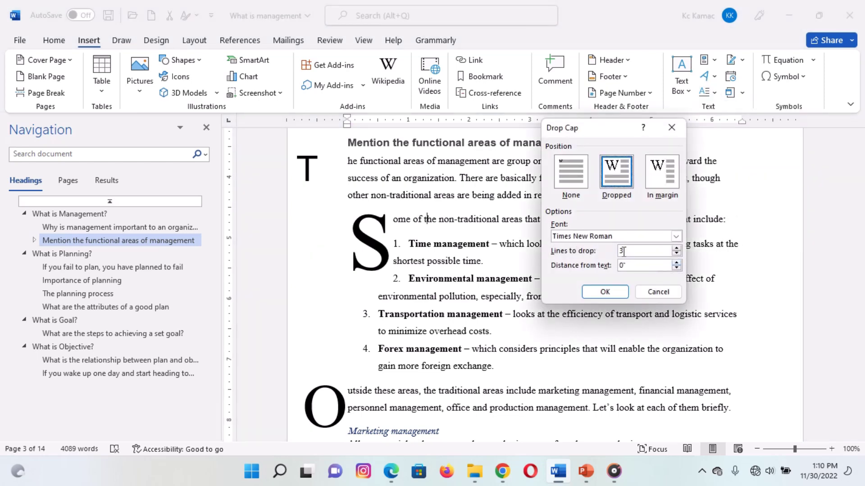
{"action": "left_click", "coordinate": [578, 184]}
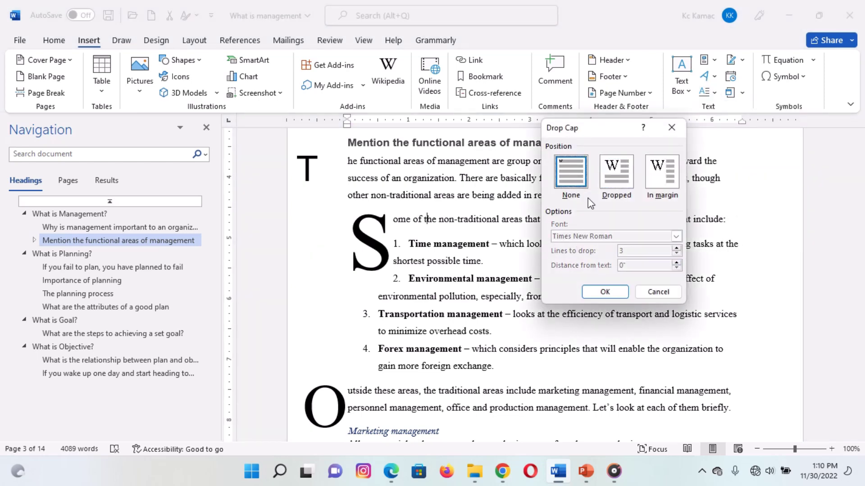
{"action": "left_click", "coordinate": [606, 292]}
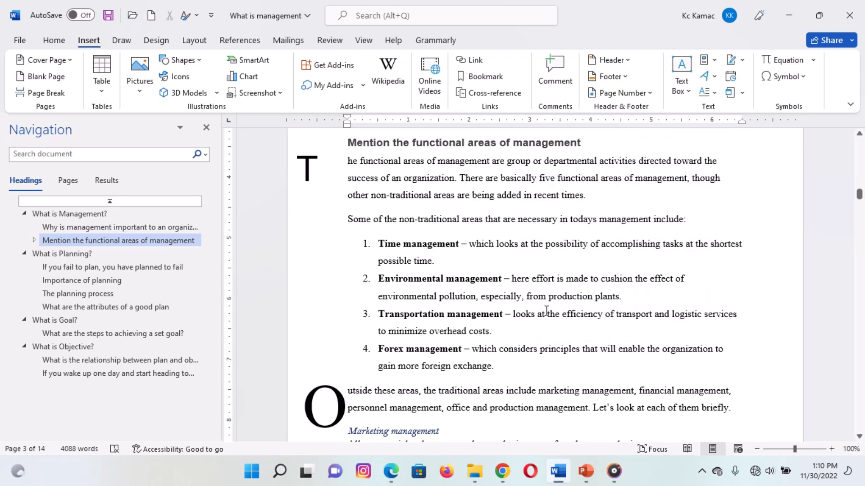
- Make the Outside paragraph's O an in-margin drop cap one line tall
{"action": "left_click", "coordinate": [378, 161]}
{"action": "left_click", "coordinate": [404, 396]}
{"action": "left_click", "coordinate": [715, 94]}
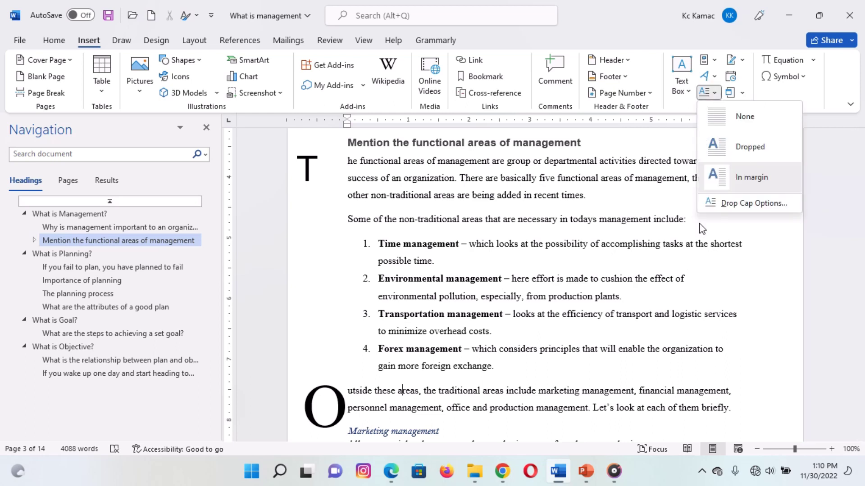
{"action": "left_click", "coordinate": [754, 203]}
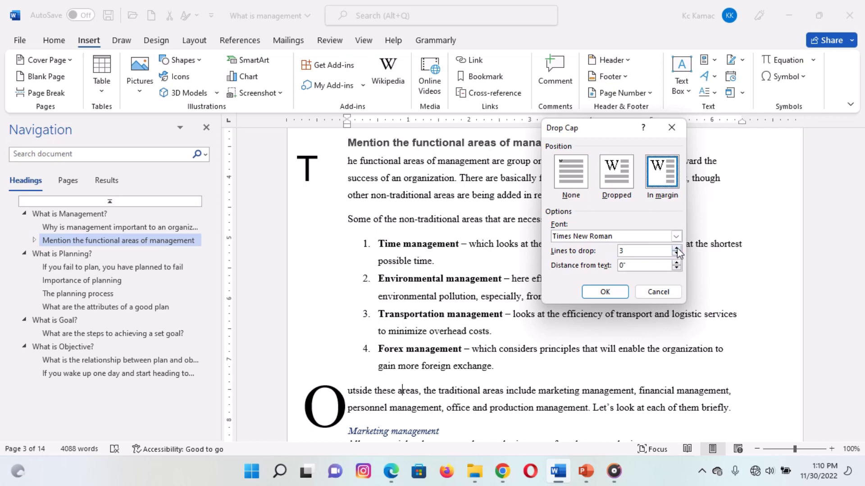
{"action": "left_click", "coordinate": [675, 254]}
{"action": "left_click", "coordinate": [676, 255]}
{"action": "left_click", "coordinate": [611, 293]}
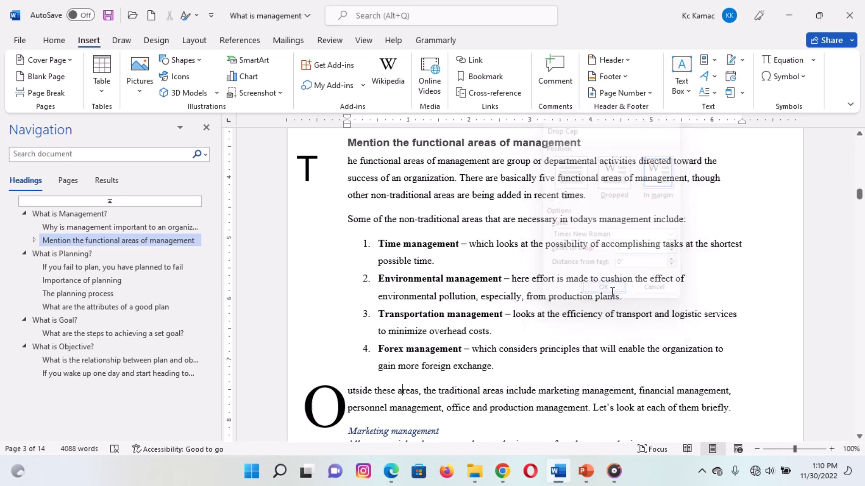